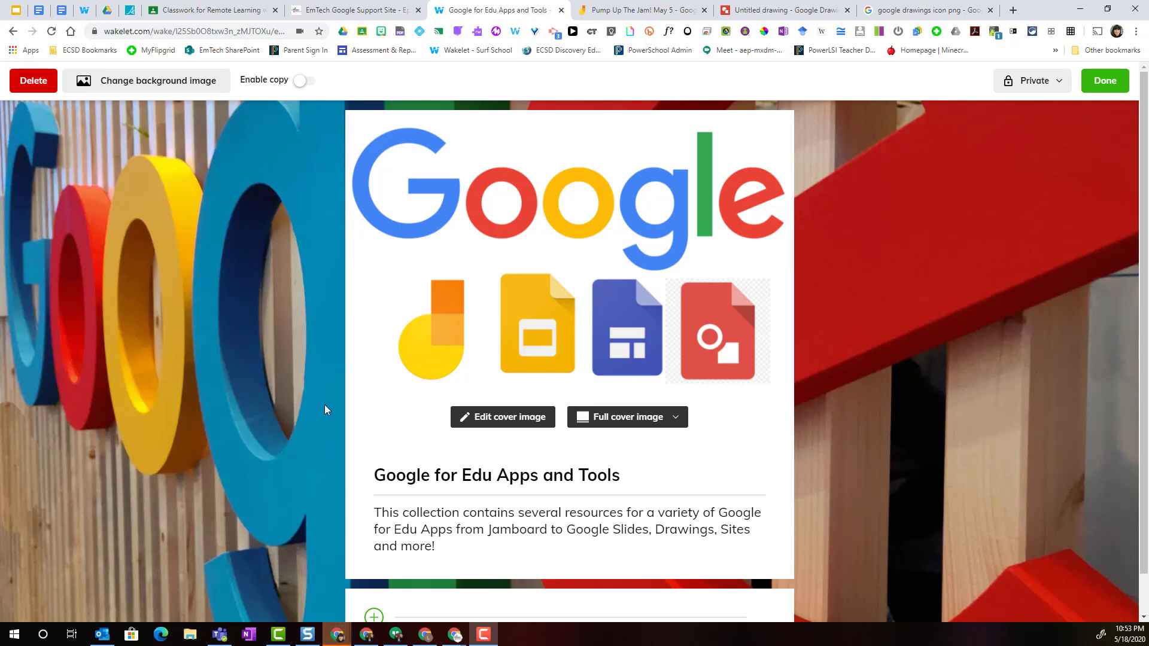
Scroll below the collection description and bring up the add-item toolbar with its Paste URL field.
{"action": "scroll", "coordinate": [339, 400], "scroll_direction": "down", "scroll_amount": 1}
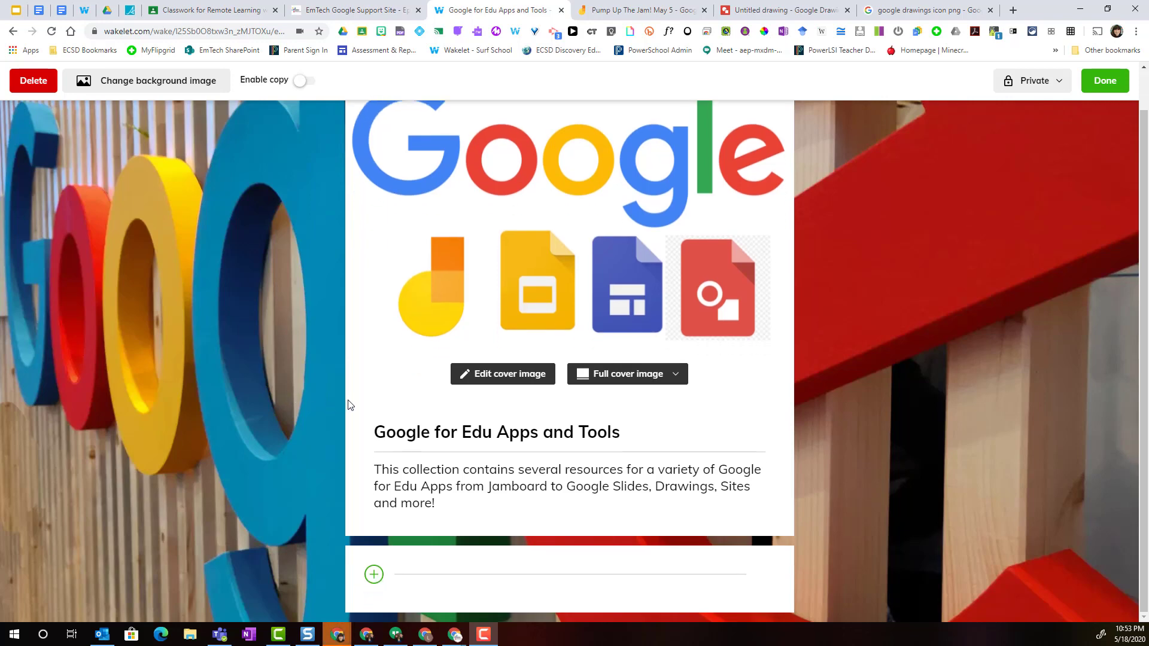
{"action": "left_click", "coordinate": [374, 576]}
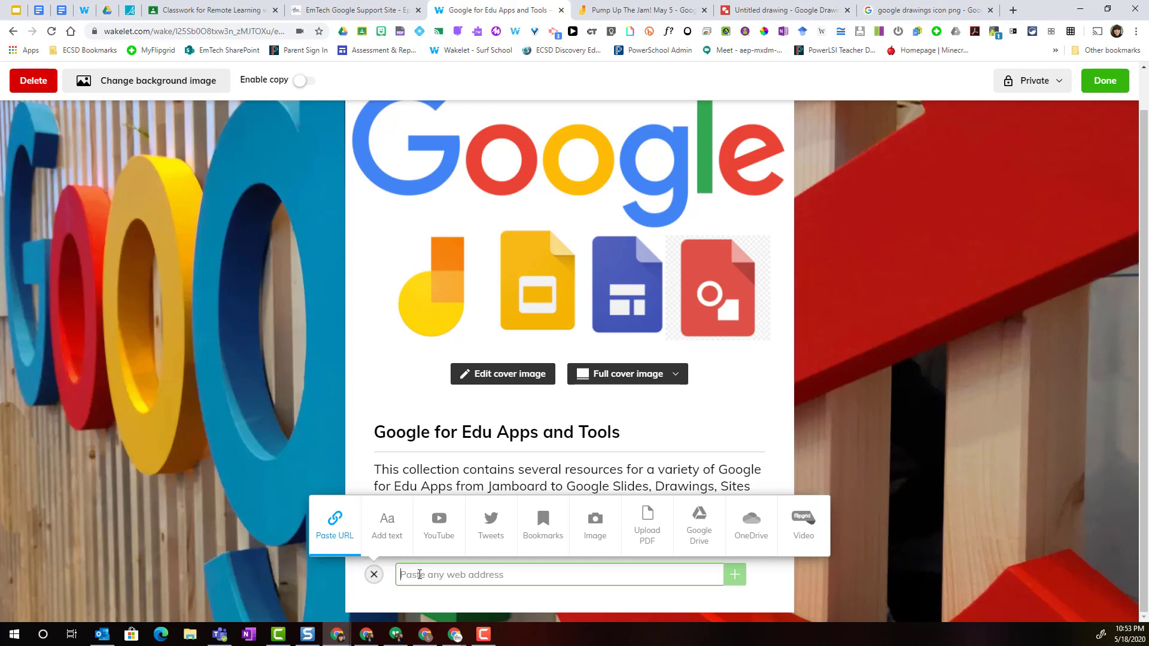
Paste the 'Pump Up The Jam! May 5' Jamboard link into Paste URL to add it as a card.
{"action": "left_click", "coordinate": [419, 575]}
{"action": "key", "text": "ctrl+v"}
{"action": "key", "text": "Return"}
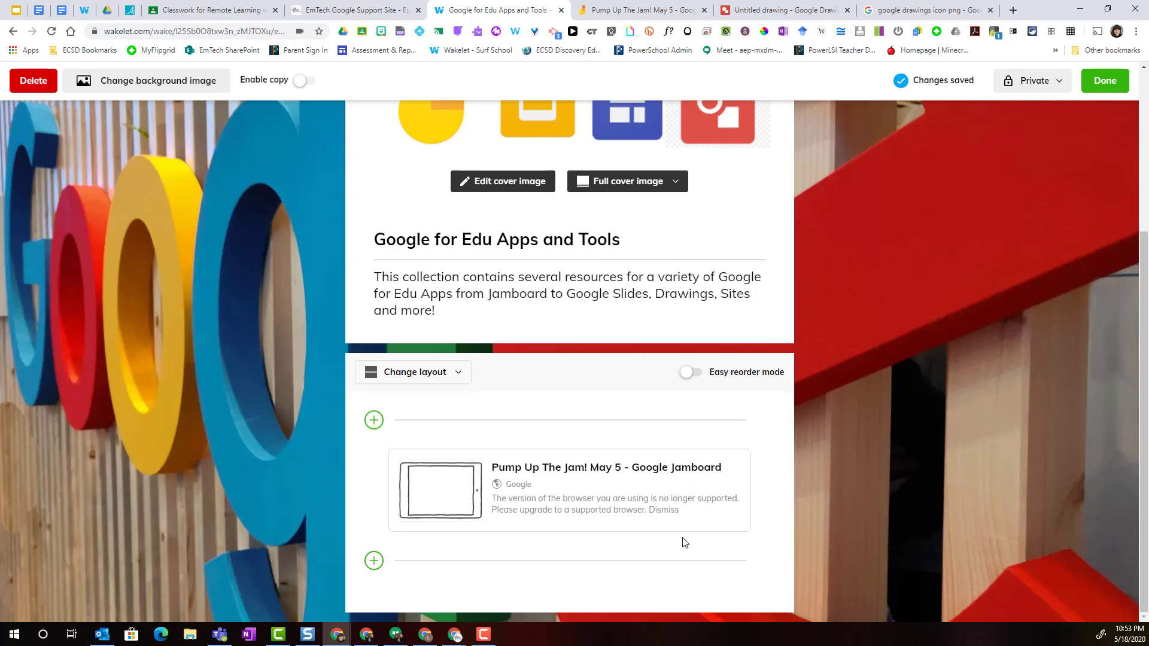
{"action": "mouse_move", "coordinate": [697, 505]}
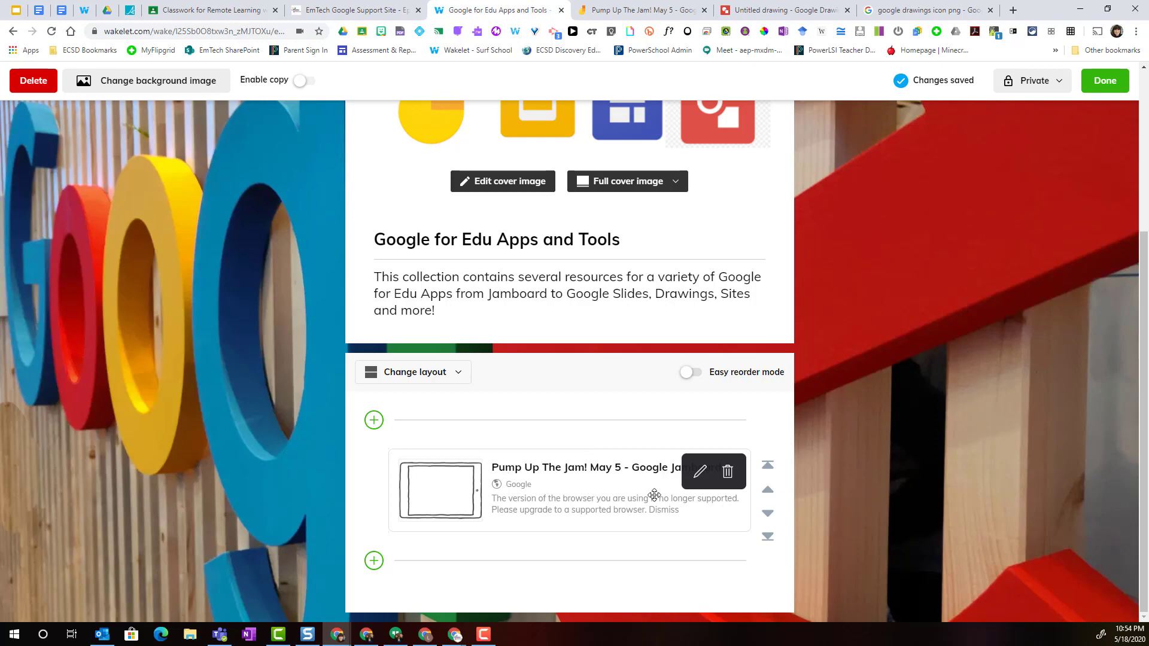
Edit the Jamboard card, adding a thumbnail and pasting a summary over its browser-warning description.
{"action": "left_click", "coordinate": [699, 477]}
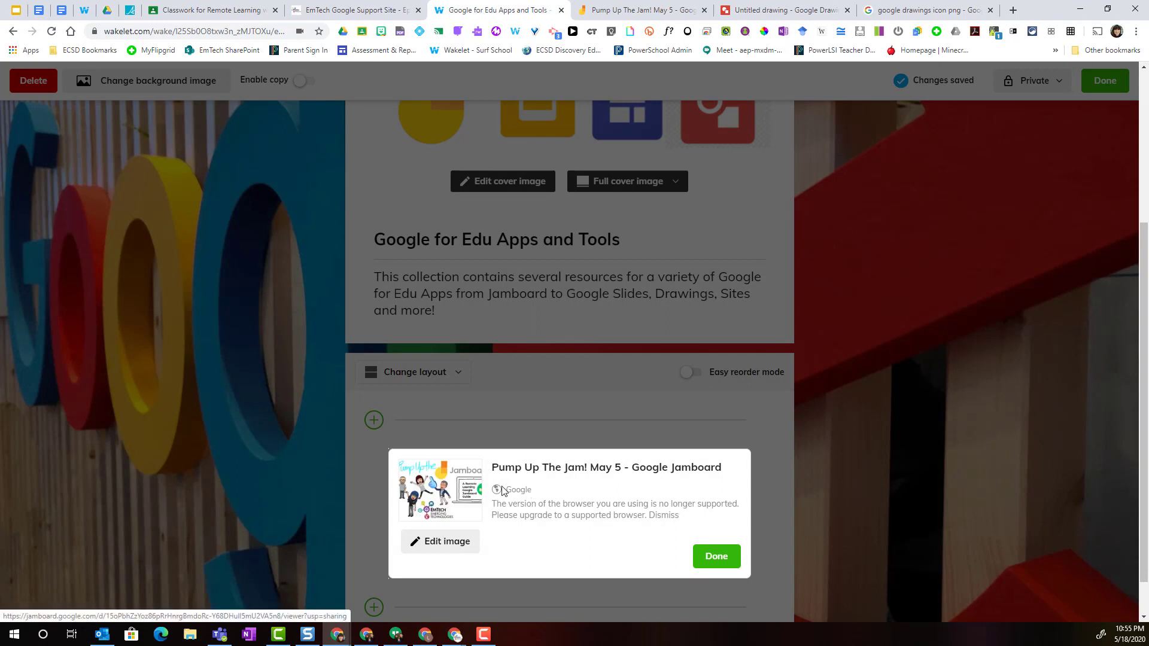
{"action": "left_click_drag", "start_coordinate": [494, 503], "coordinate": [682, 516]}
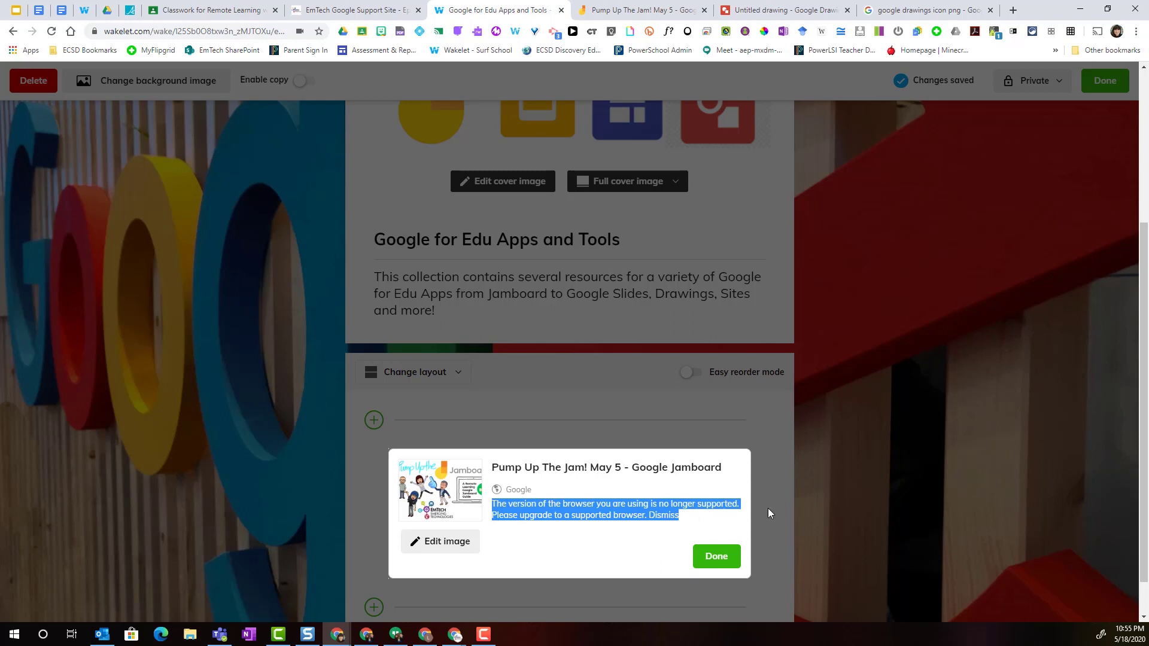
{"action": "type", "text": "Are you ready to Pump up the Jam! with Jamboard... that is! Check out this presentation created by the AMAZING Trish Roffey of the EmTech Team!"}
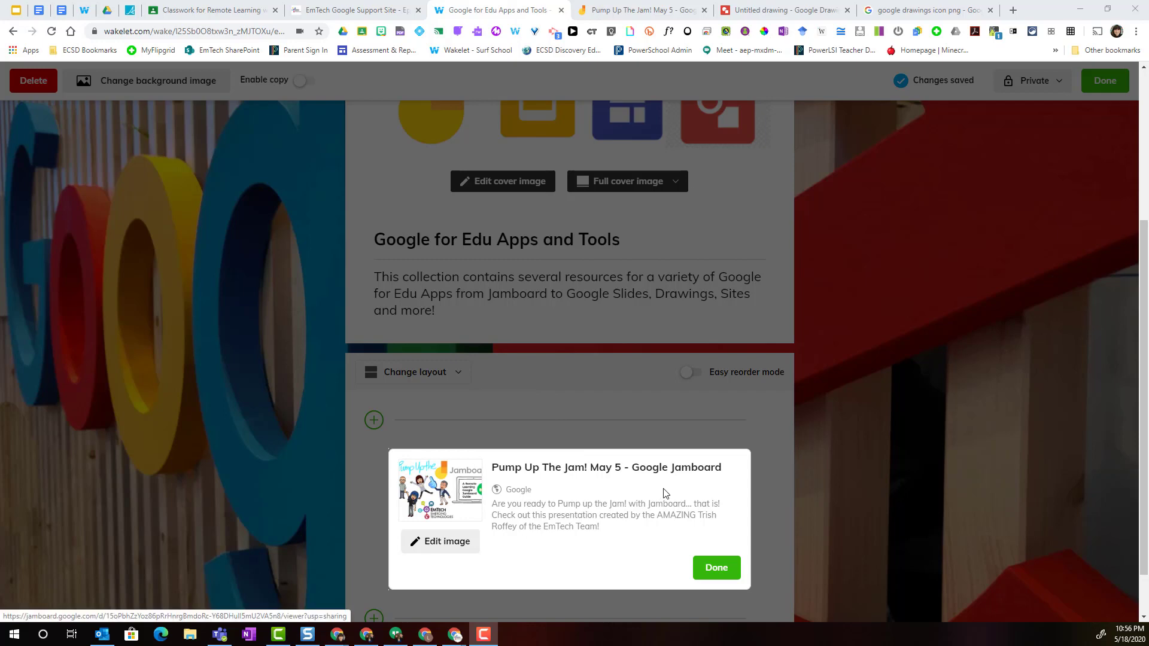
{"action": "left_click", "coordinate": [715, 568]}
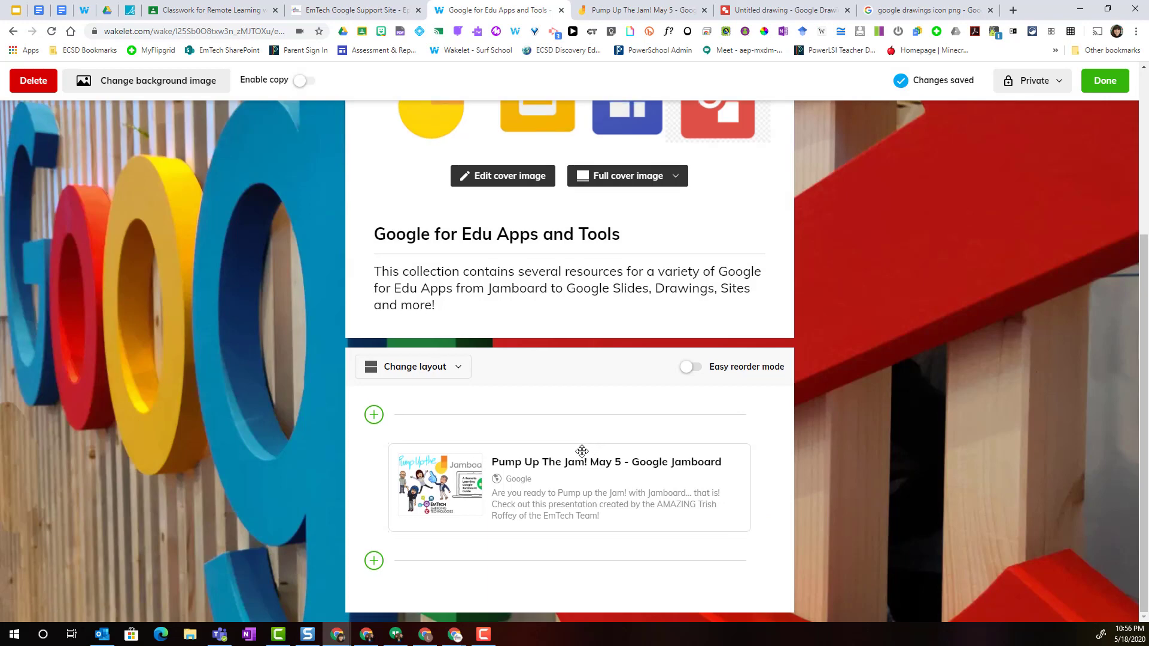
{"action": "left_click", "coordinate": [374, 563]}
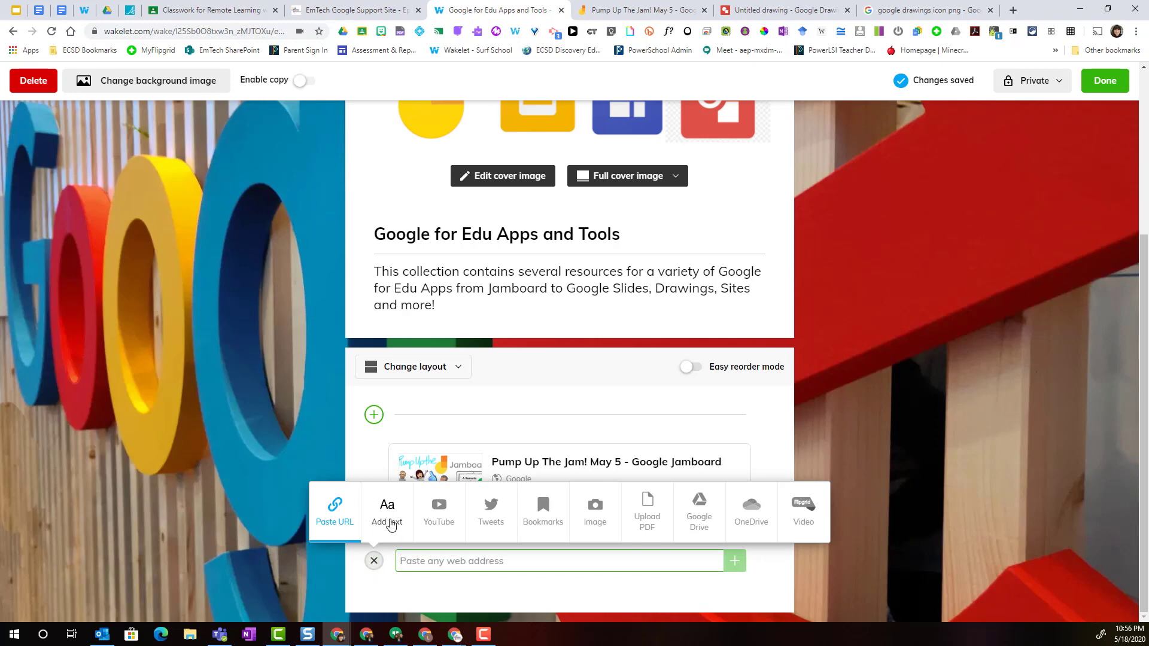
{"action": "left_click", "coordinate": [388, 515]}
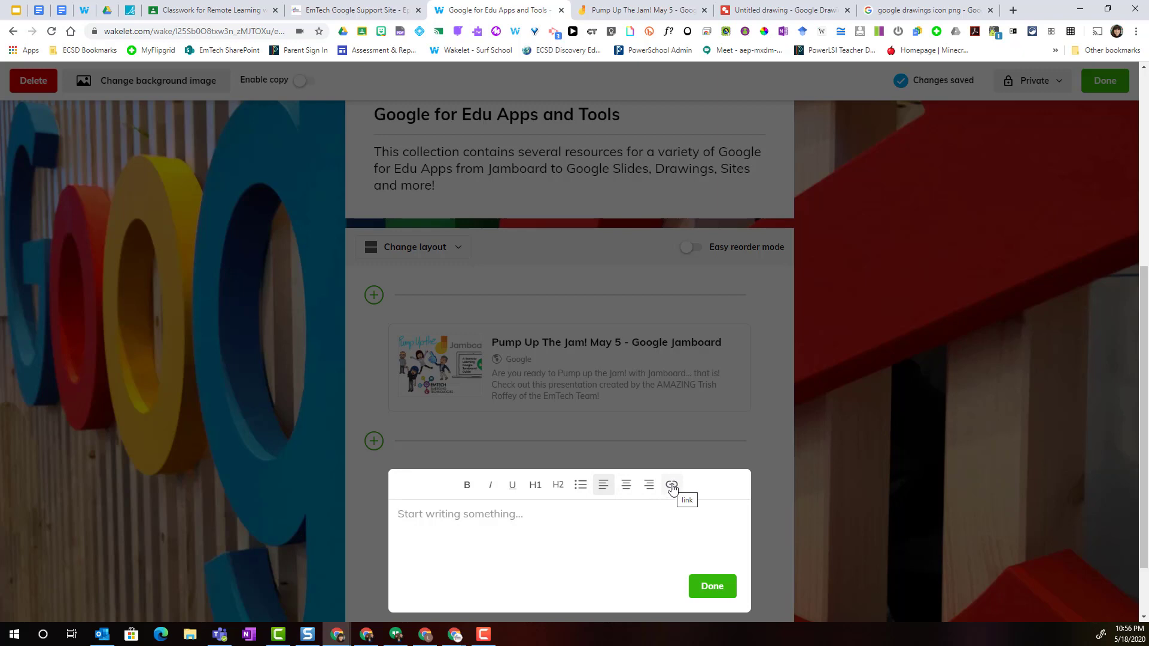
{"action": "left_click", "coordinate": [713, 587]}
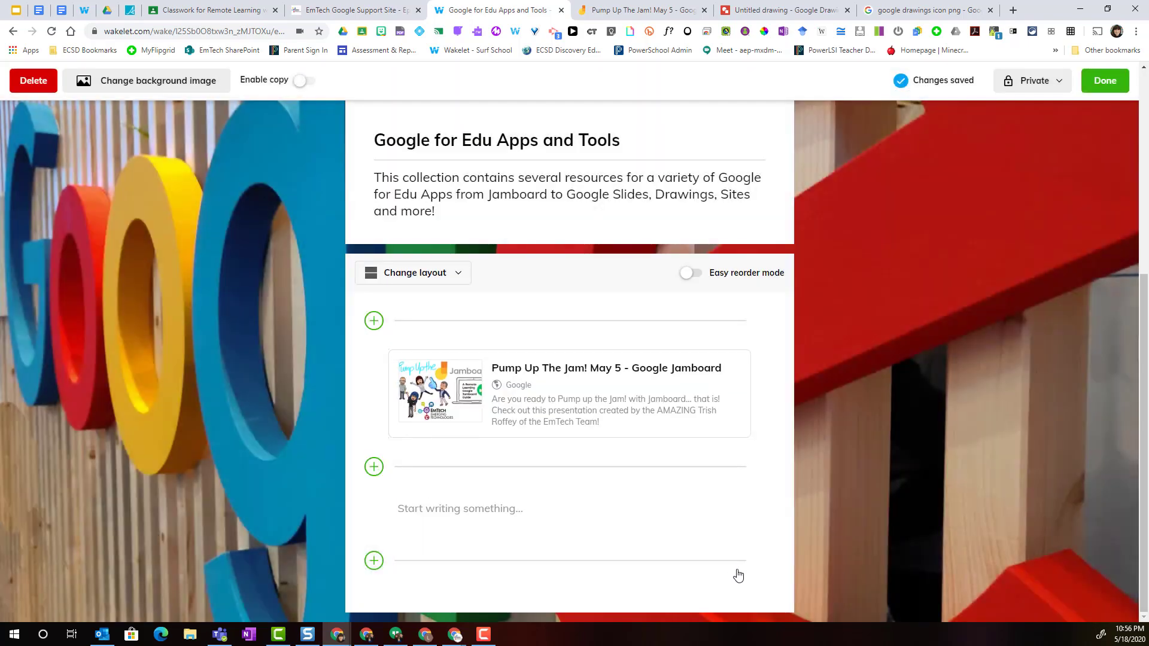
{"action": "mouse_move", "coordinate": [719, 520]}
{"action": "left_click", "coordinate": [727, 500]}
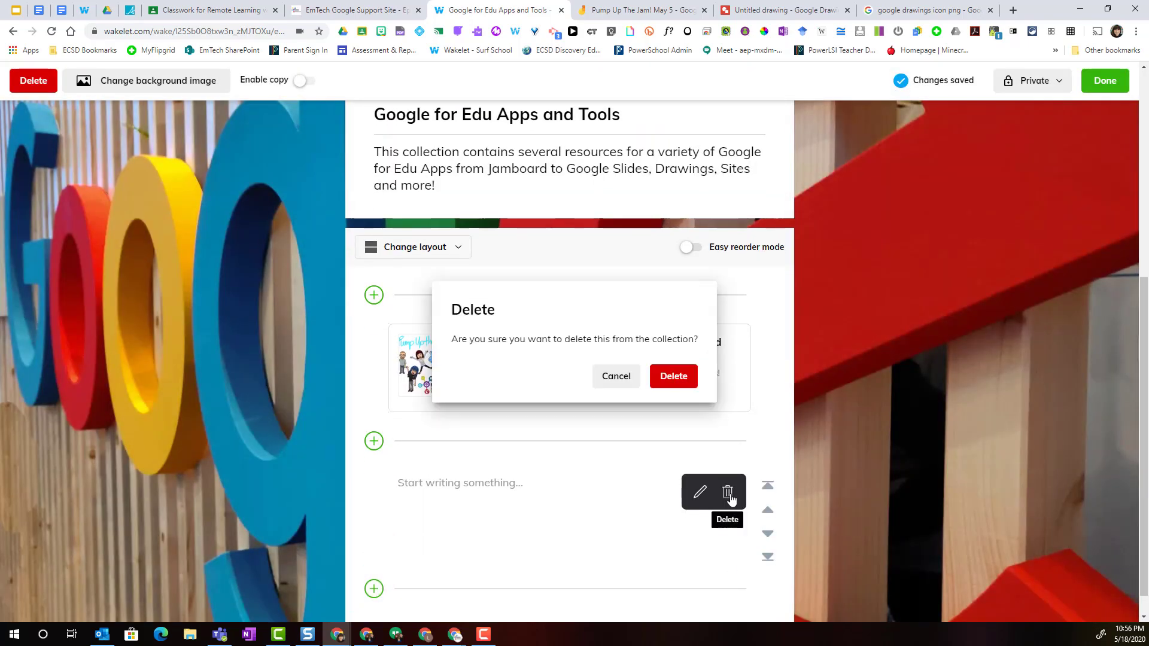
{"action": "left_click", "coordinate": [674, 376]}
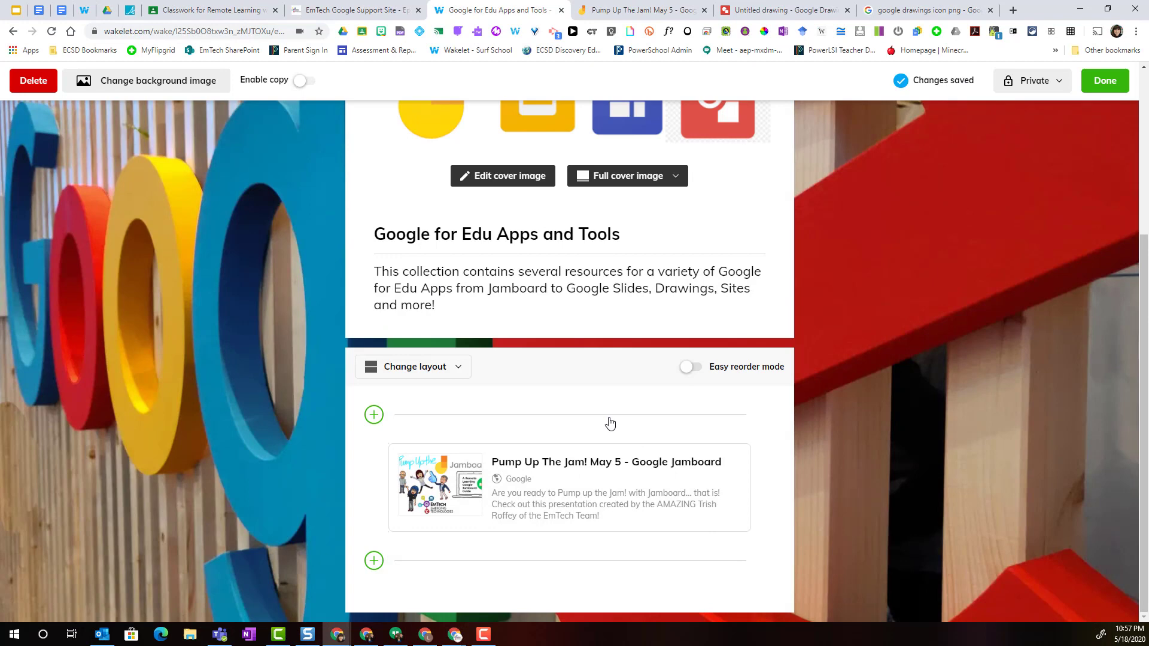
Search YouTube for 'EmTech Googles Slides' and add the Episode 8 Bitmoji Google Slides Playground video.
{"action": "left_click", "coordinate": [373, 562]}
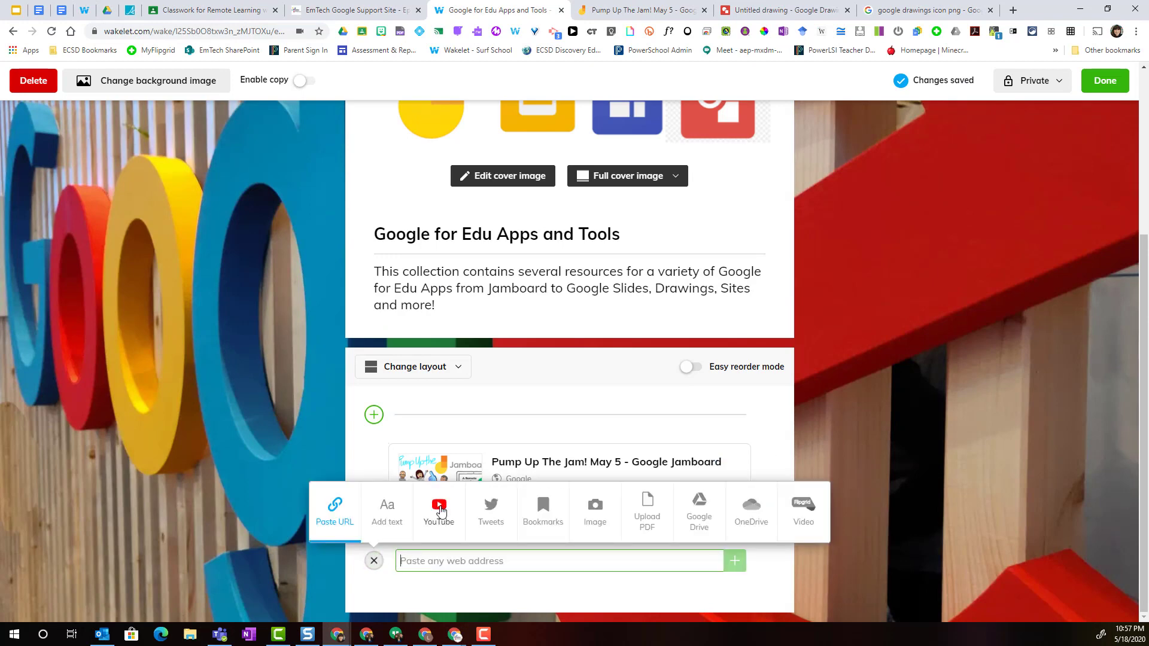
{"action": "left_click", "coordinate": [440, 509]}
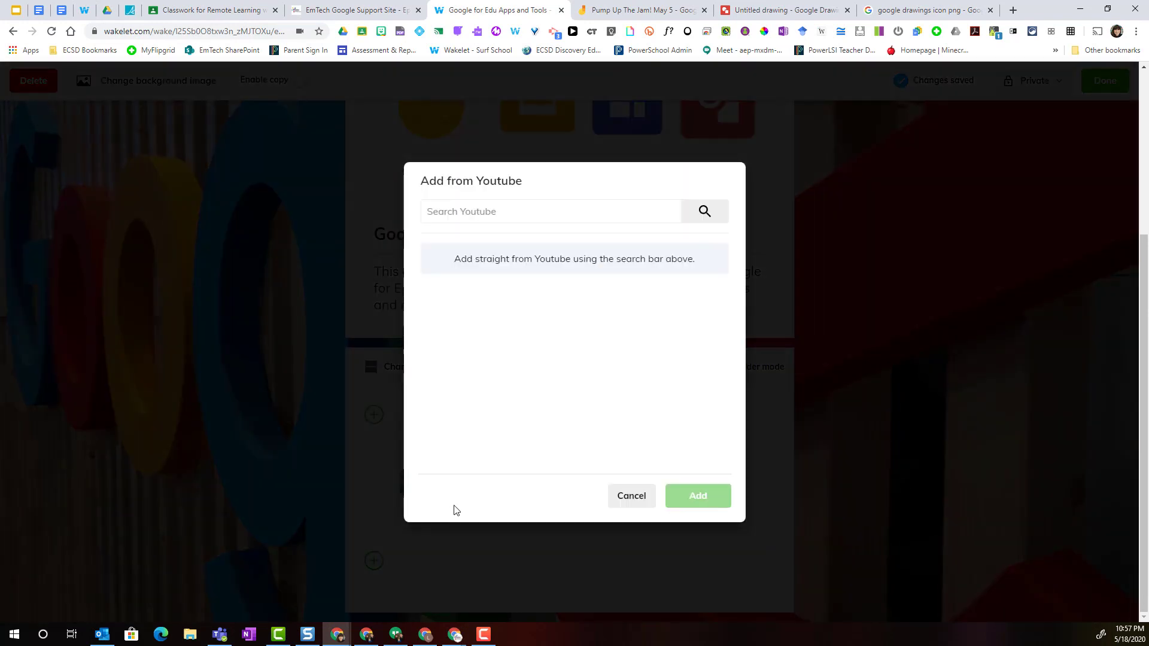
{"action": "left_click", "coordinate": [503, 212]}
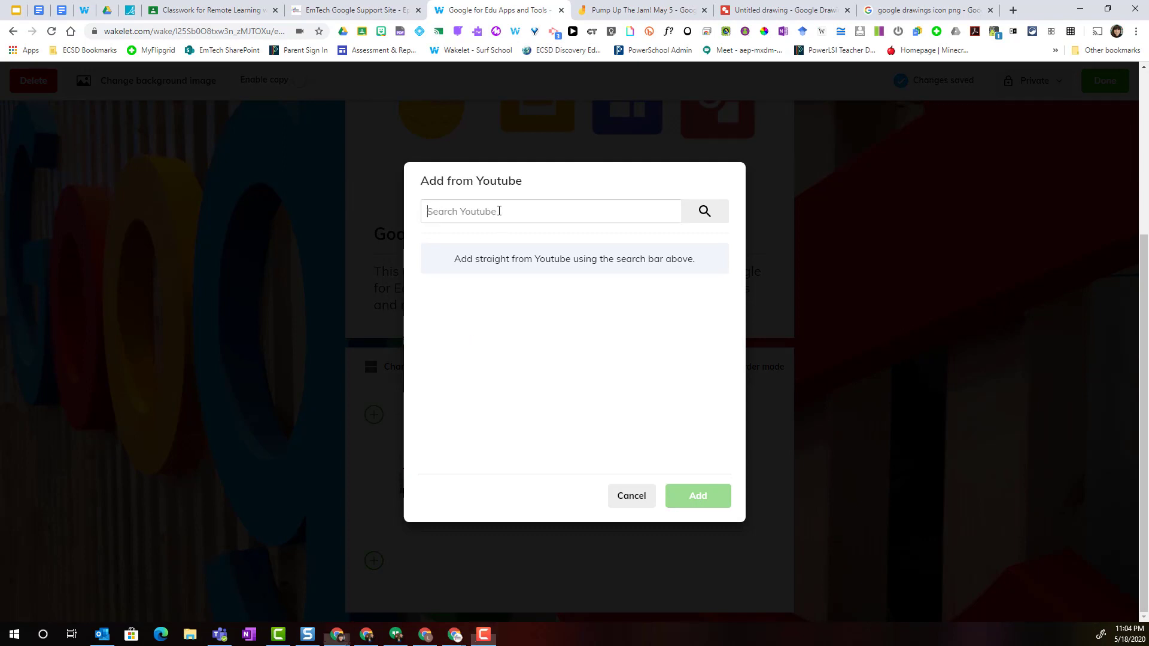
{"action": "type", "text": "Em"}
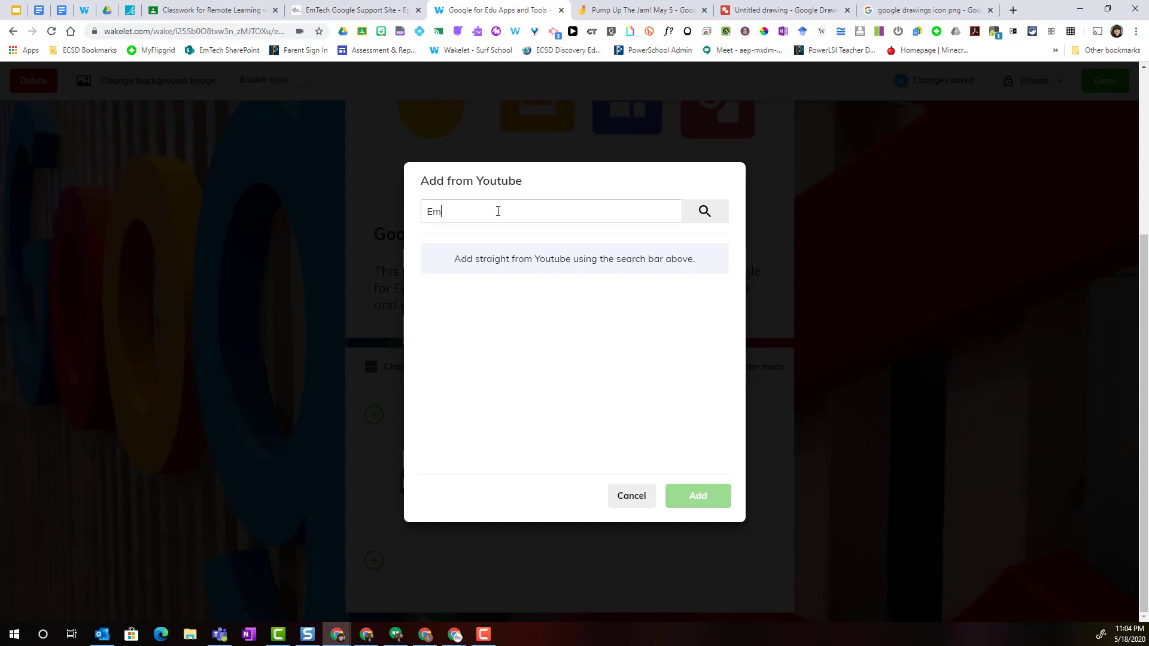
{"action": "type", "text": "Tech Googles Slides"}
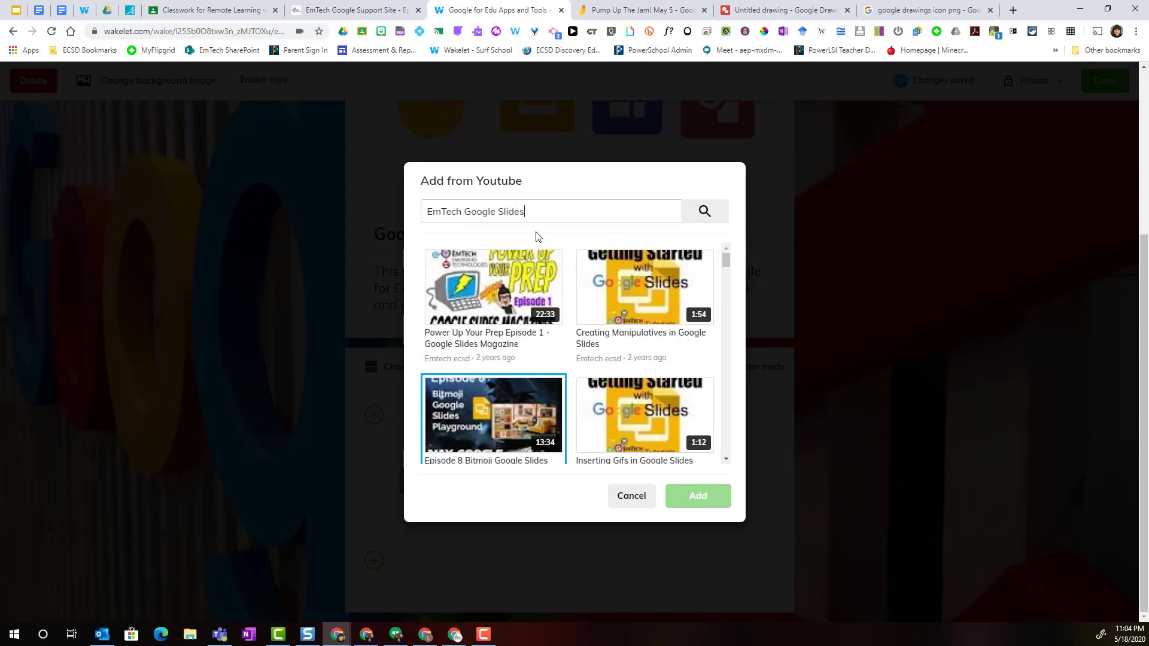
{"action": "left_click", "coordinate": [514, 414]}
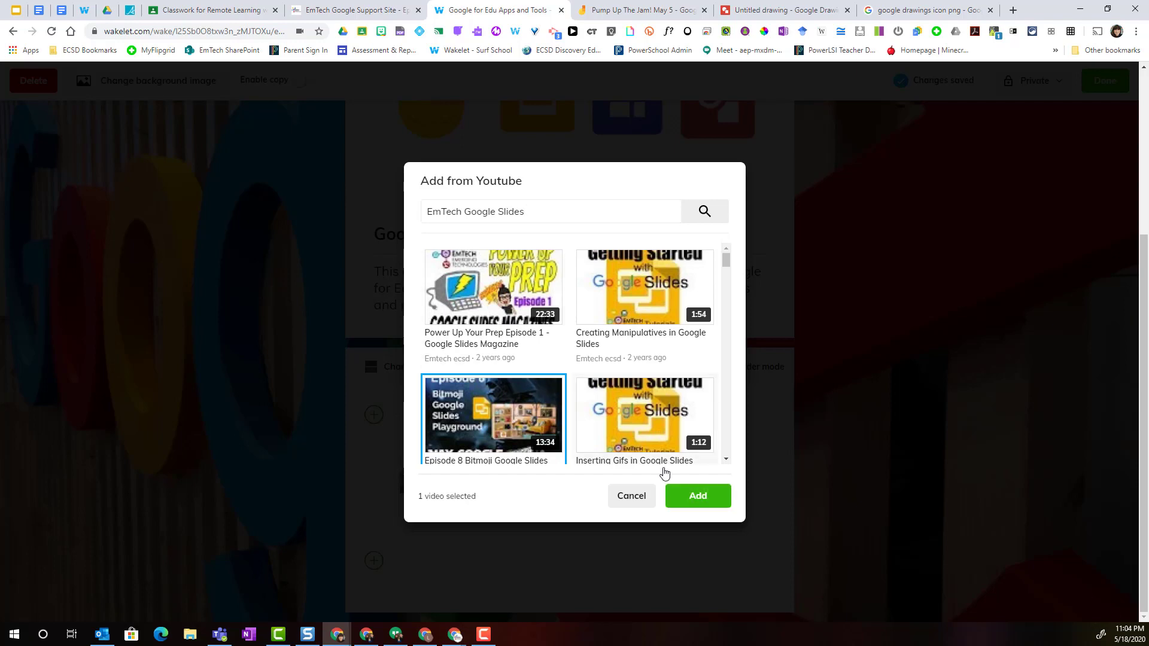
{"action": "left_click", "coordinate": [698, 497]}
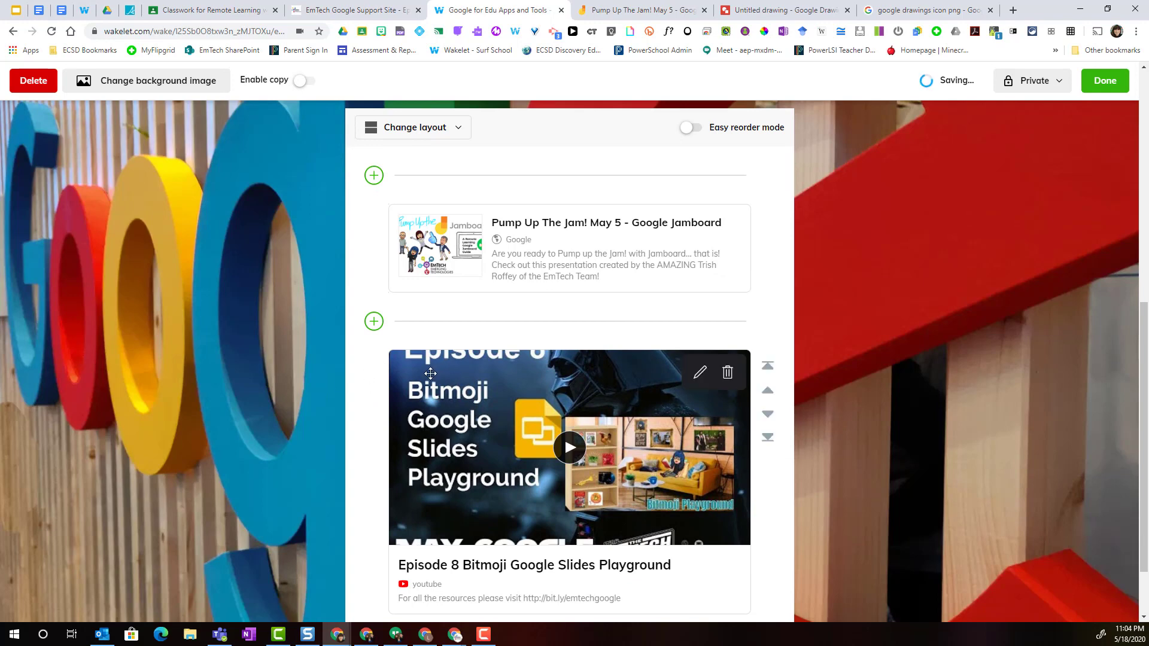
{"action": "scroll", "coordinate": [427, 379], "scroll_direction": "down", "scroll_amount": 1}
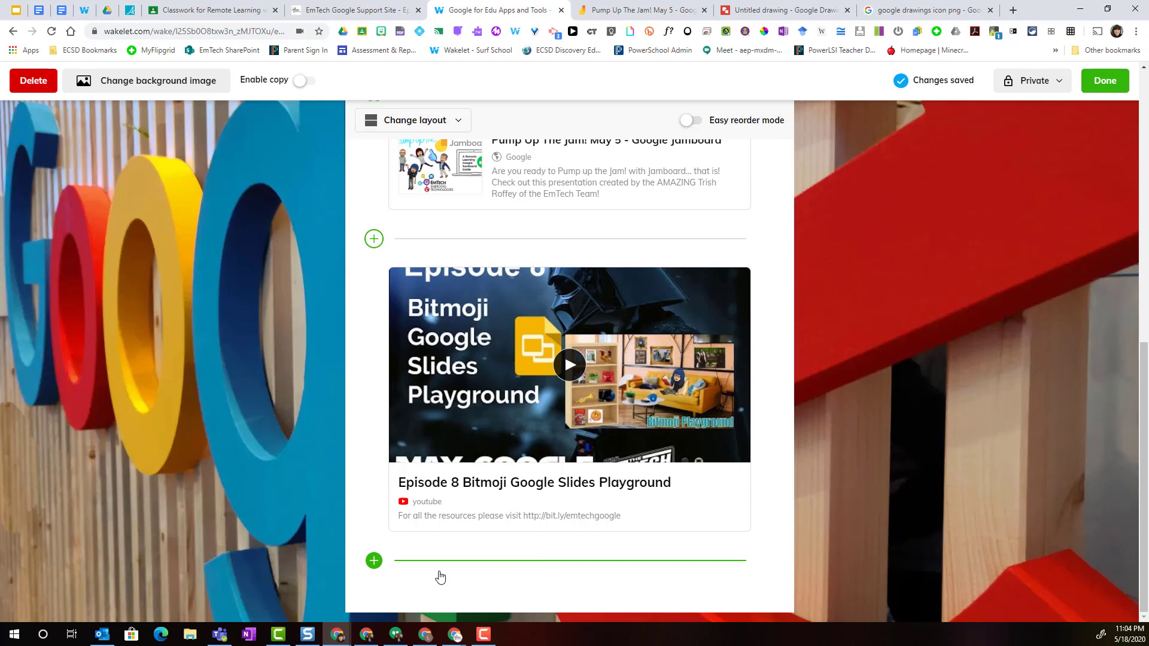
Add the Jamboard Ideas collection from Bookmarks as a card below the YouTube video.
{"action": "left_click", "coordinate": [374, 562]}
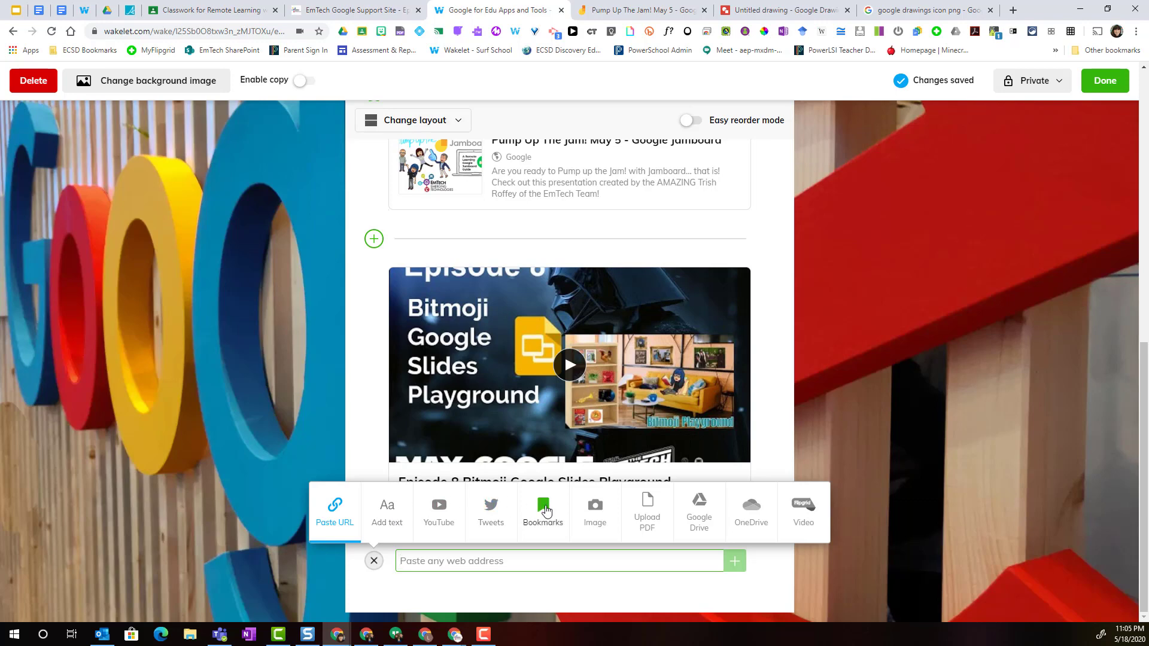
{"action": "left_click", "coordinate": [546, 510]}
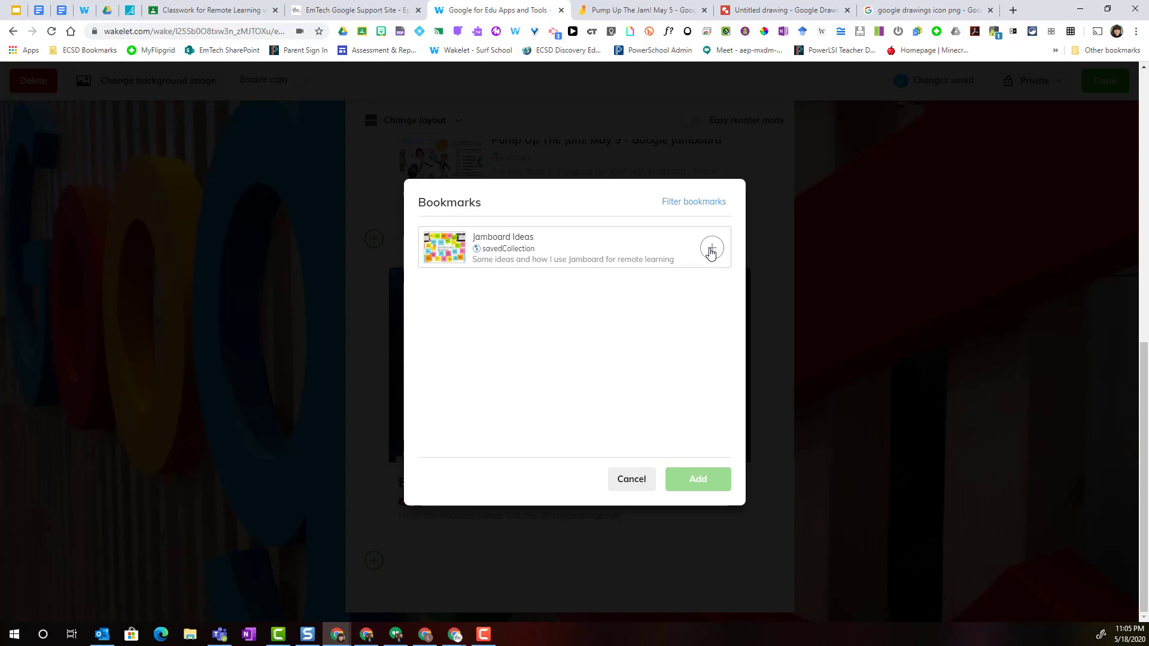
{"action": "left_click", "coordinate": [711, 250]}
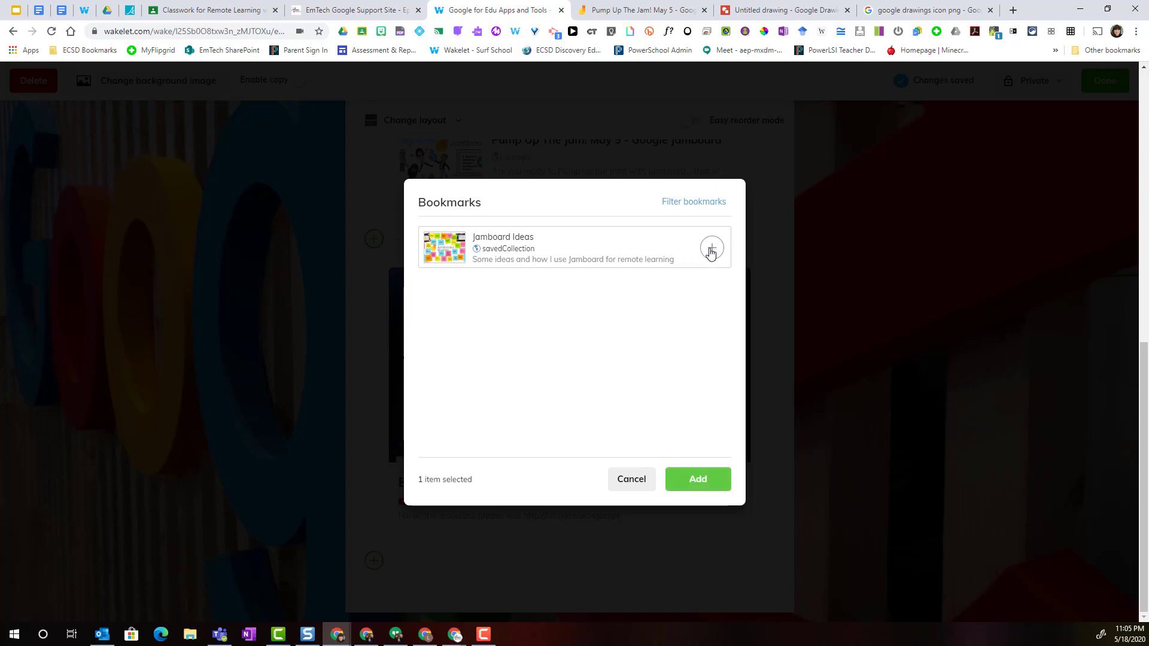
{"action": "left_click", "coordinate": [687, 490]}
{"action": "scroll", "coordinate": [679, 467], "scroll_direction": "down", "scroll_amount": 4}
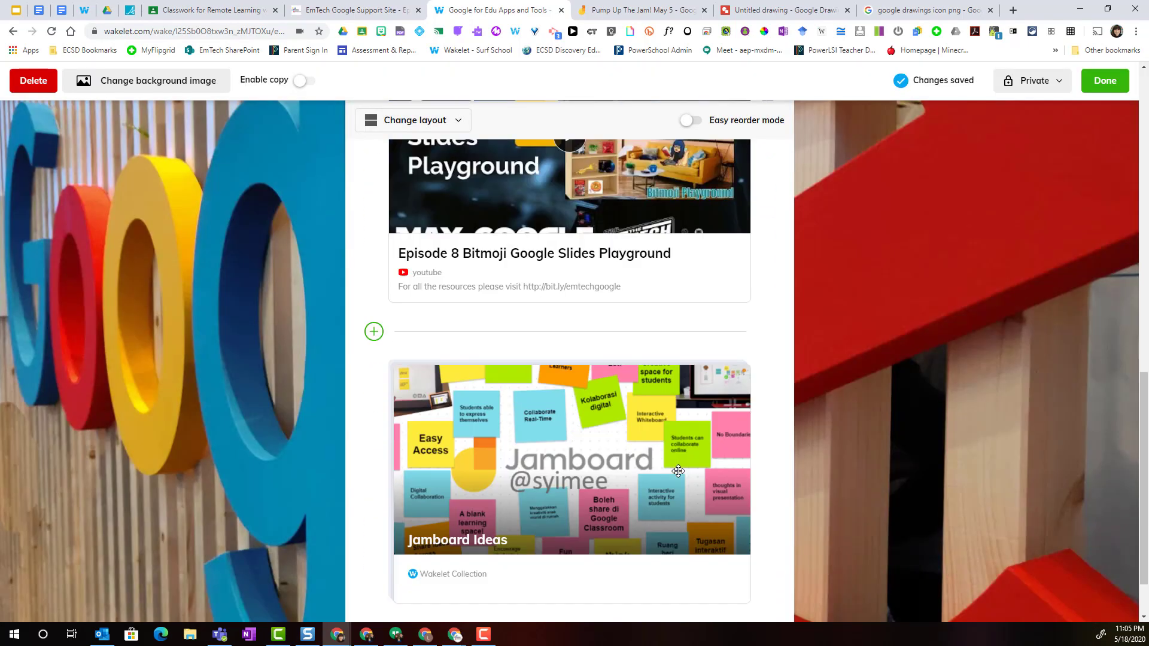
{"action": "scroll", "coordinate": [678, 471], "scroll_direction": "down", "scroll_amount": 1}
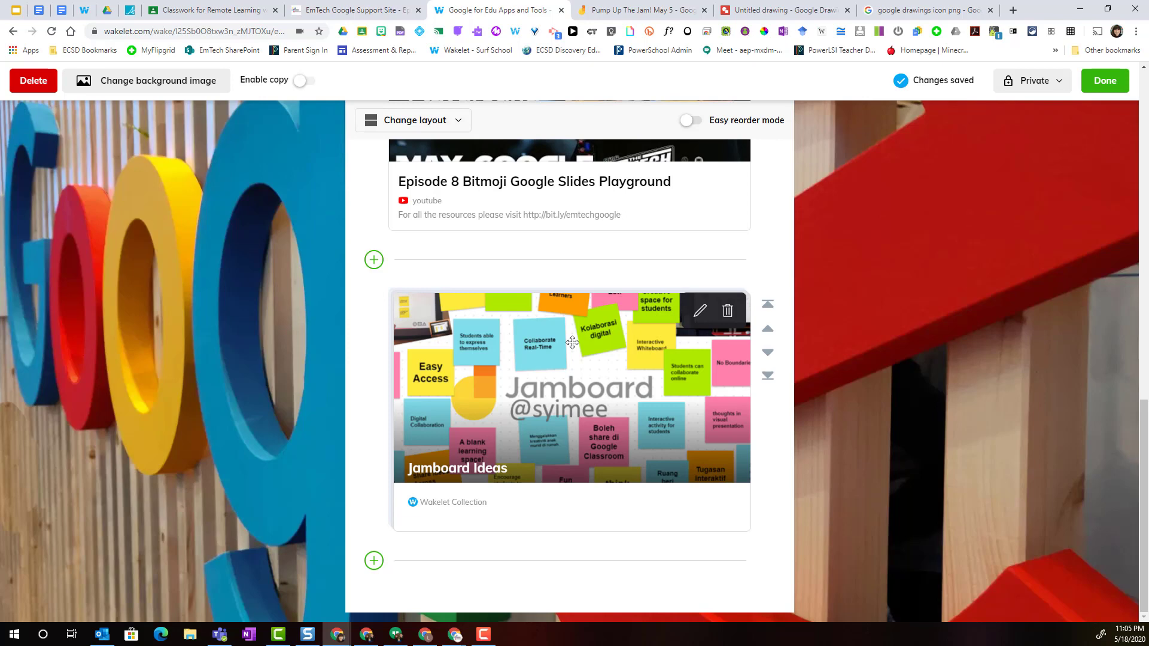
Search Google Drive for 'google slides' and add the Formative Assessment and Feedback file.
{"action": "left_click", "coordinate": [374, 561]}
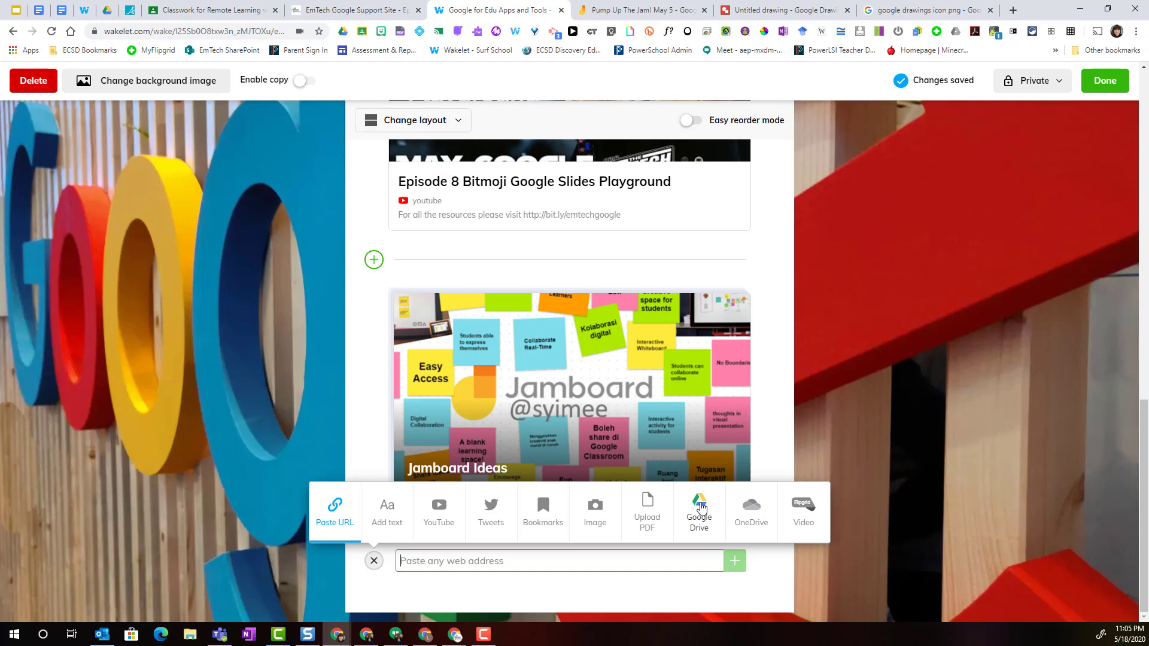
{"action": "left_click", "coordinate": [701, 509]}
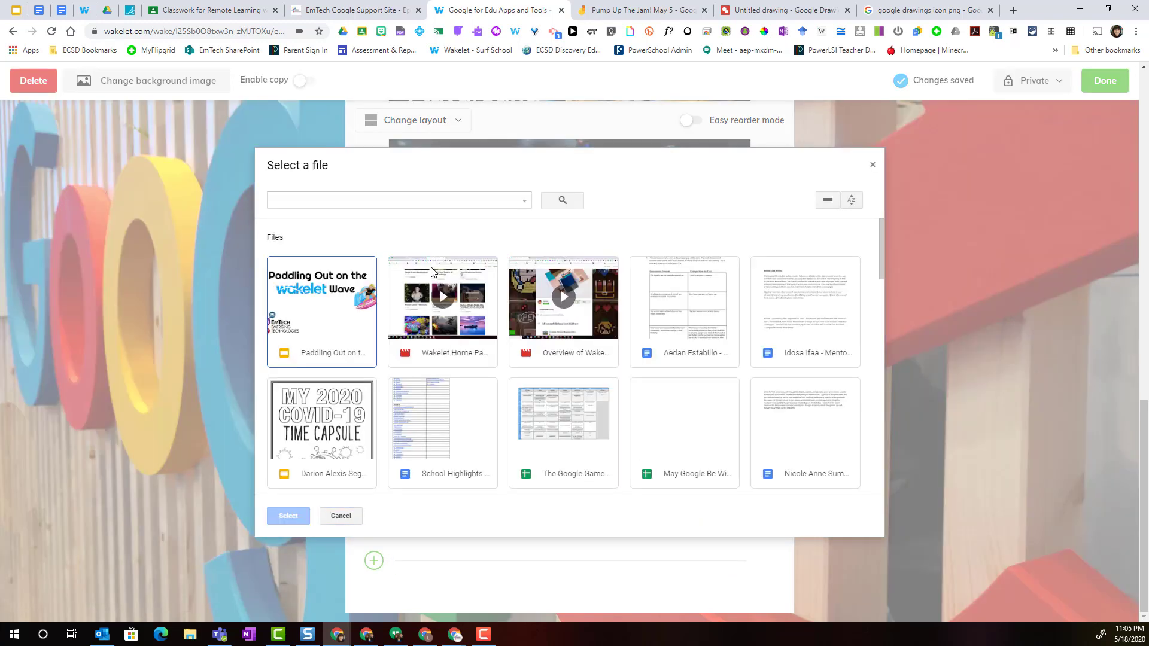
{"action": "left_click", "coordinate": [361, 205]}
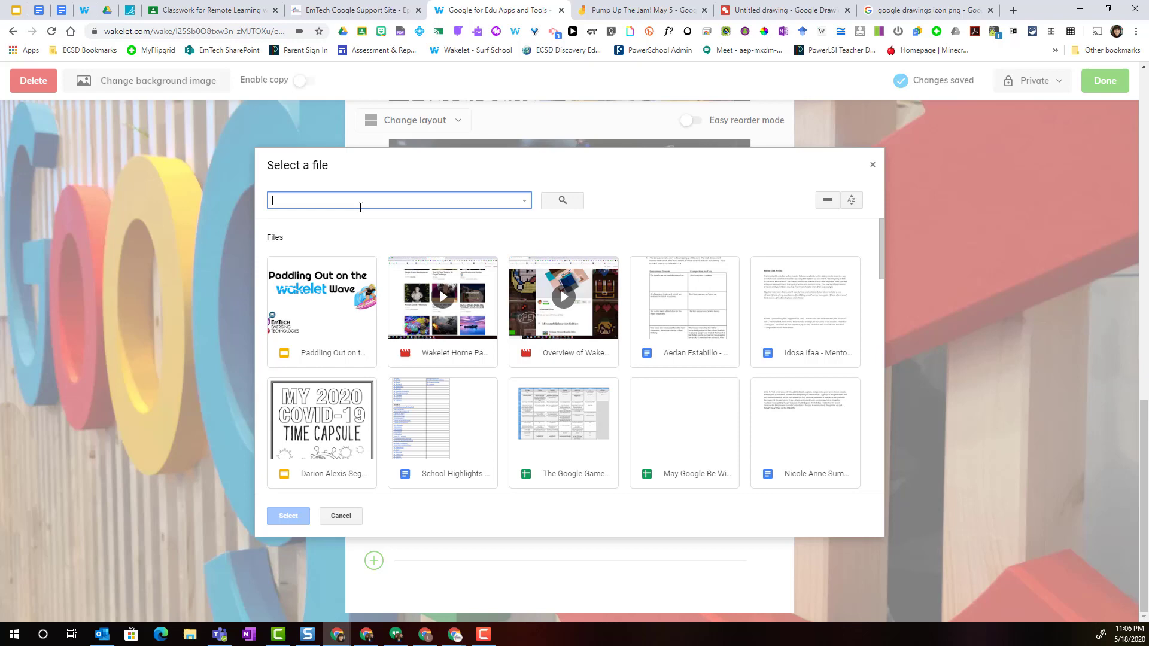
{"action": "type", "text": "google slides"}
{"action": "key", "text": "Return"}
{"action": "left_click", "coordinate": [346, 402]}
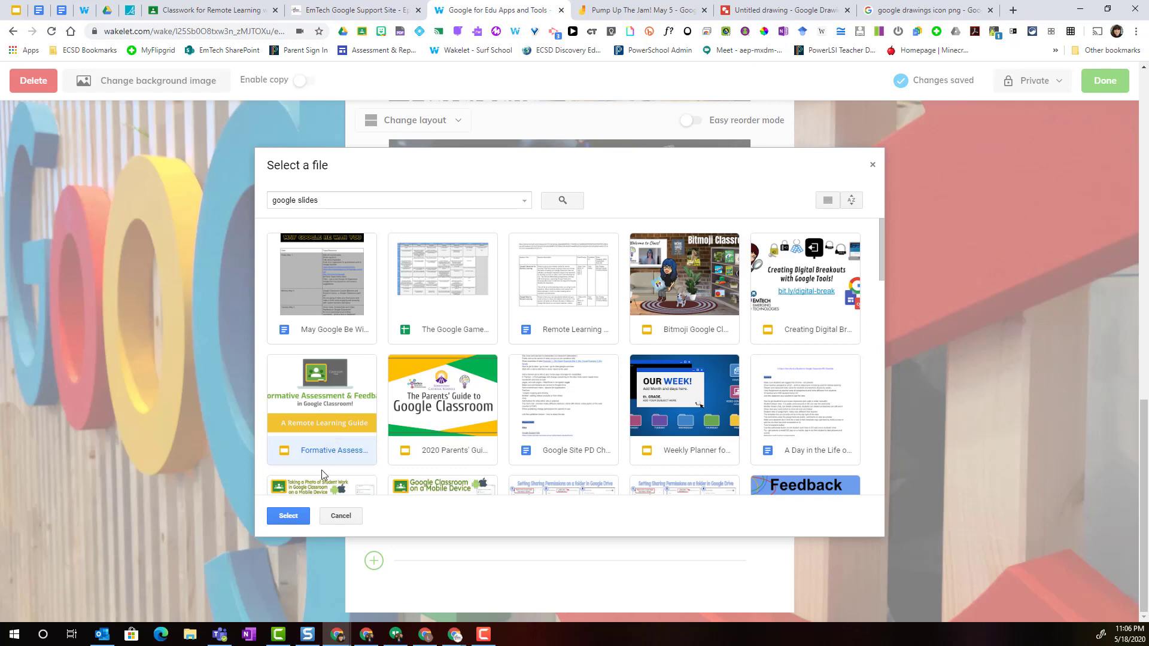
{"action": "left_click", "coordinate": [299, 519]}
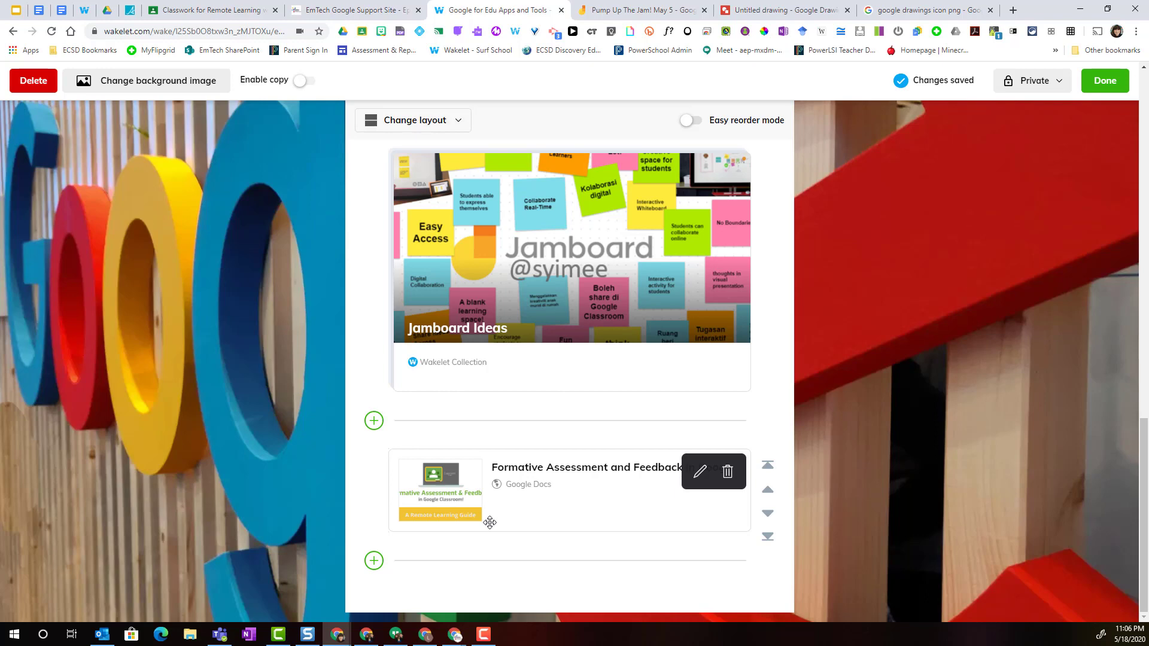
{"action": "left_click", "coordinate": [374, 561]}
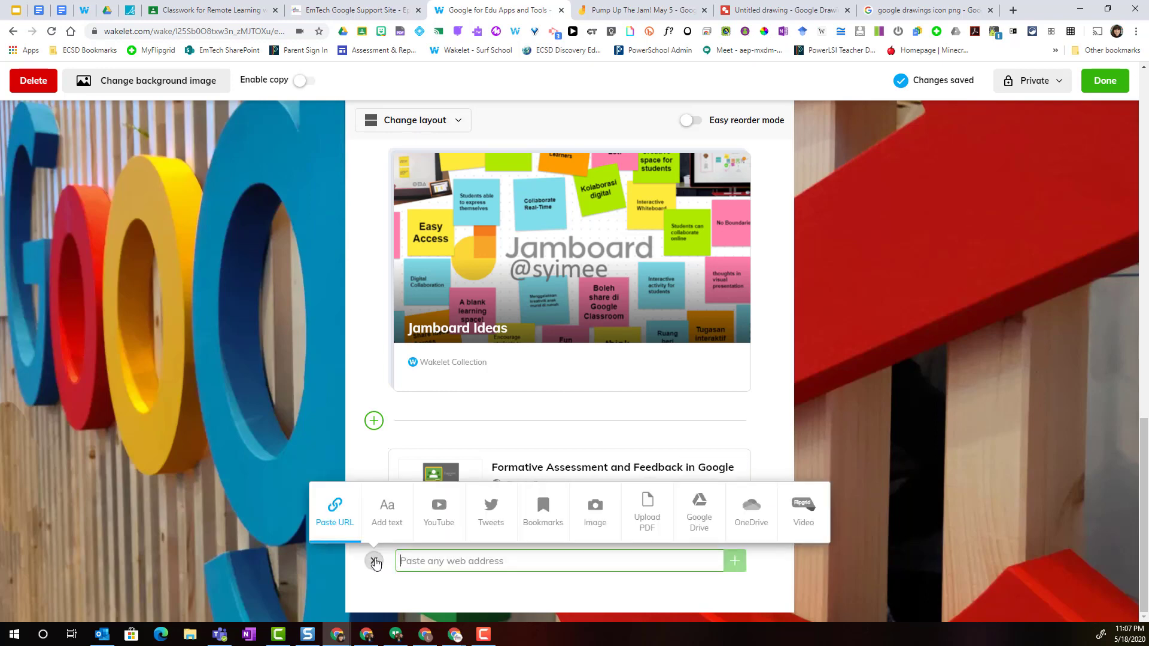
{"action": "left_click", "coordinate": [751, 510]}
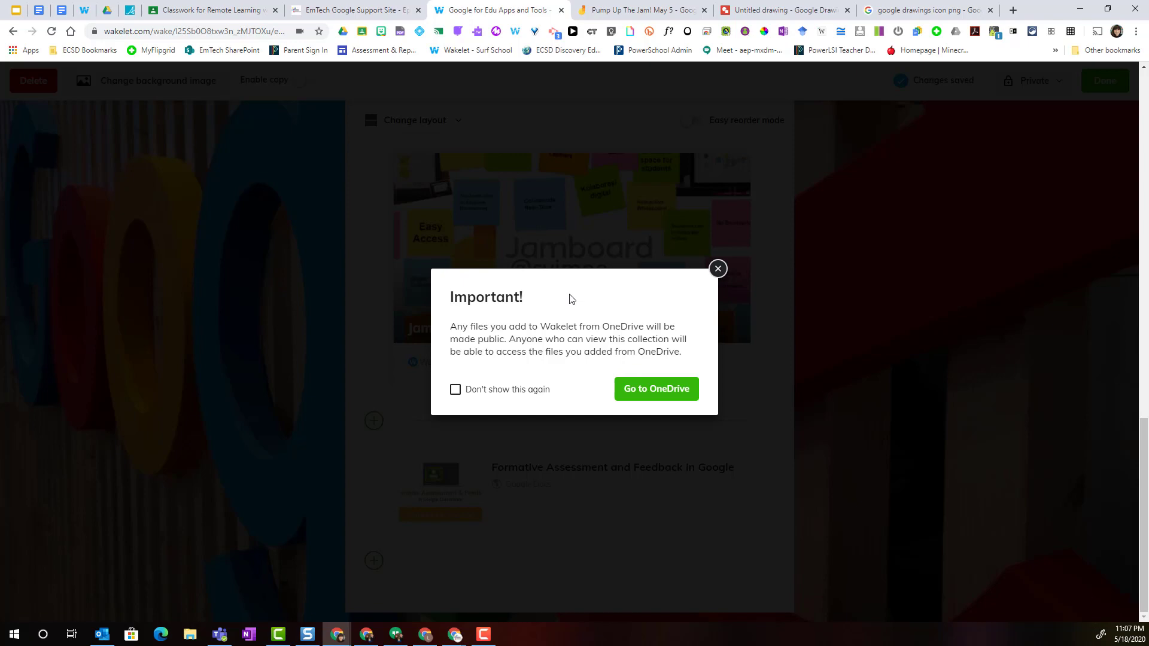
{"action": "left_click", "coordinate": [645, 393]}
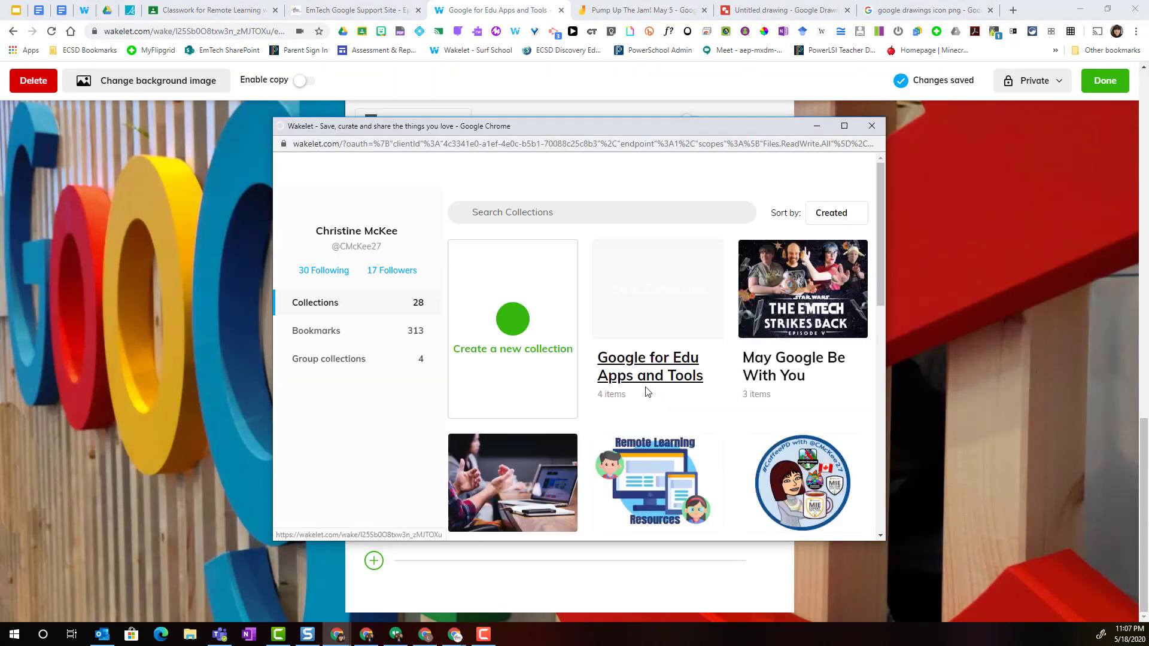
{"action": "left_click", "coordinate": [653, 469]}
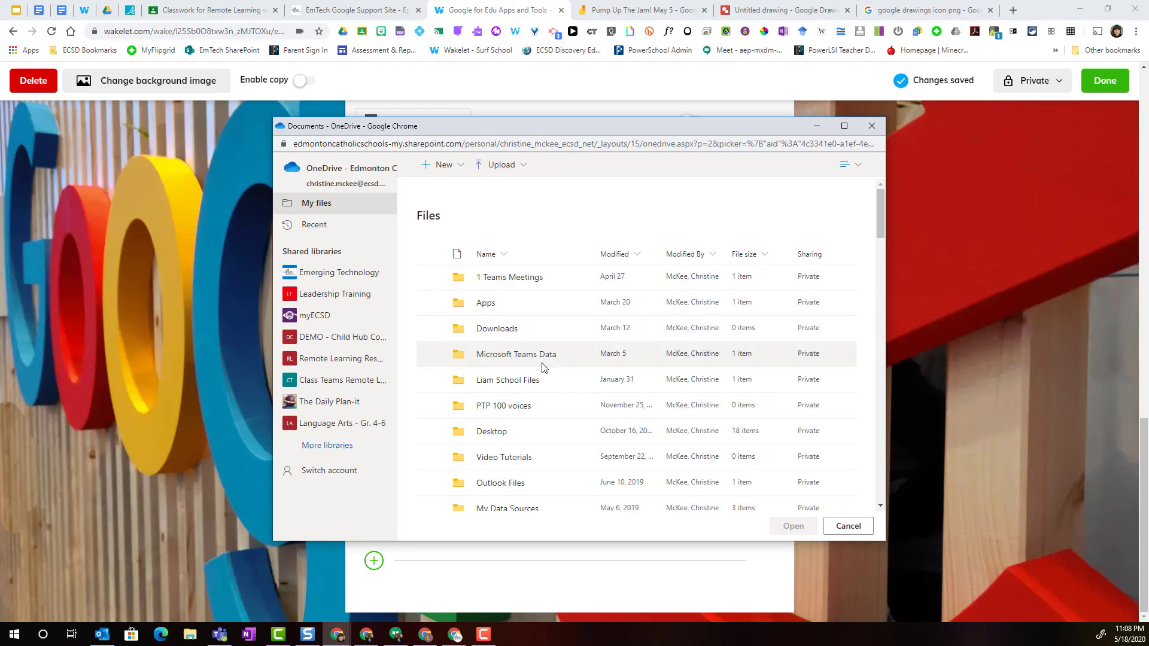
{"action": "scroll", "coordinate": [543, 367], "scroll_direction": "down", "scroll_amount": 1}
{"action": "scroll", "coordinate": [543, 367], "scroll_direction": "down", "scroll_amount": 4}
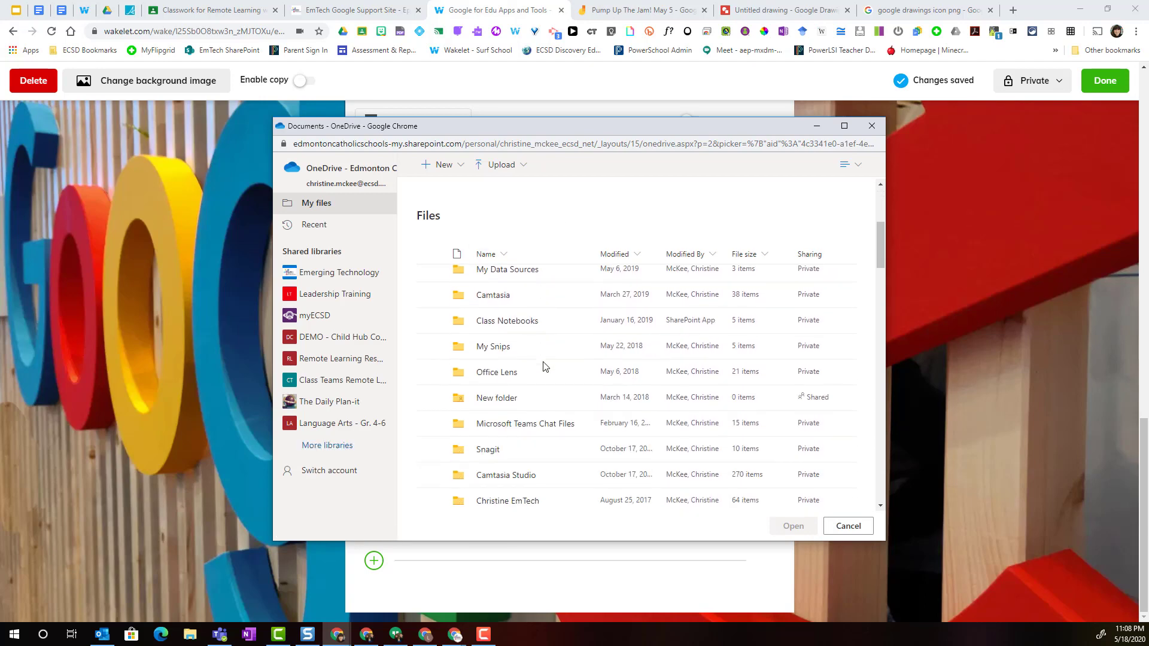
{"action": "left_click", "coordinate": [505, 472]}
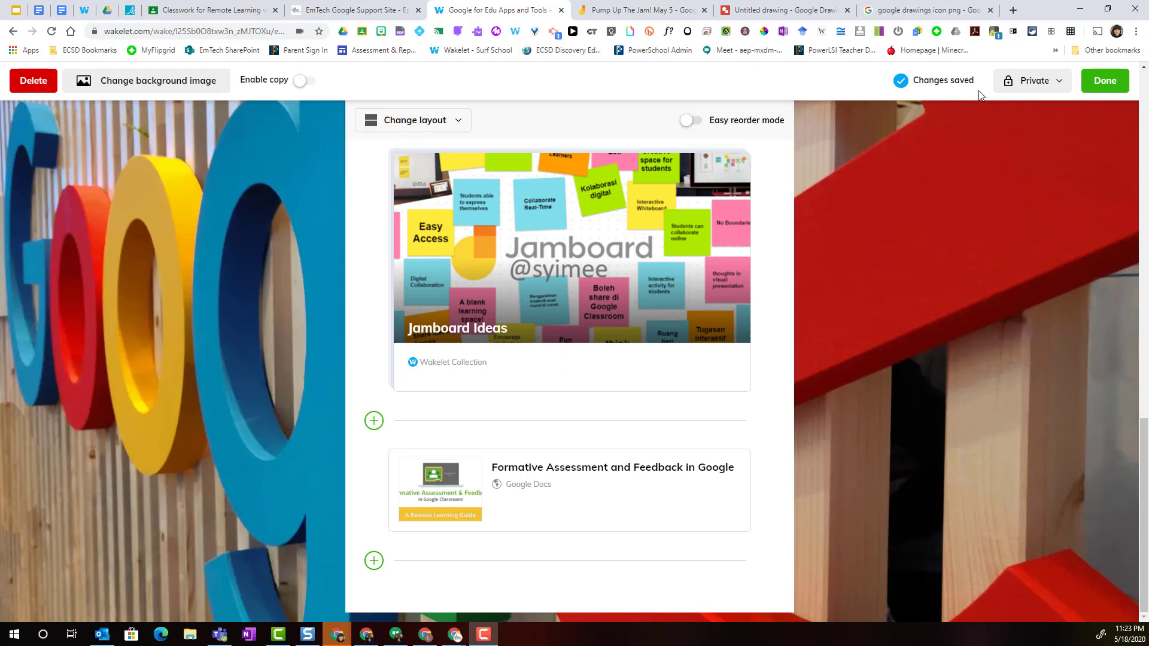
{"action": "left_click", "coordinate": [1093, 93]}
{"action": "scroll", "coordinate": [861, 272], "scroll_direction": "down", "scroll_amount": 5}
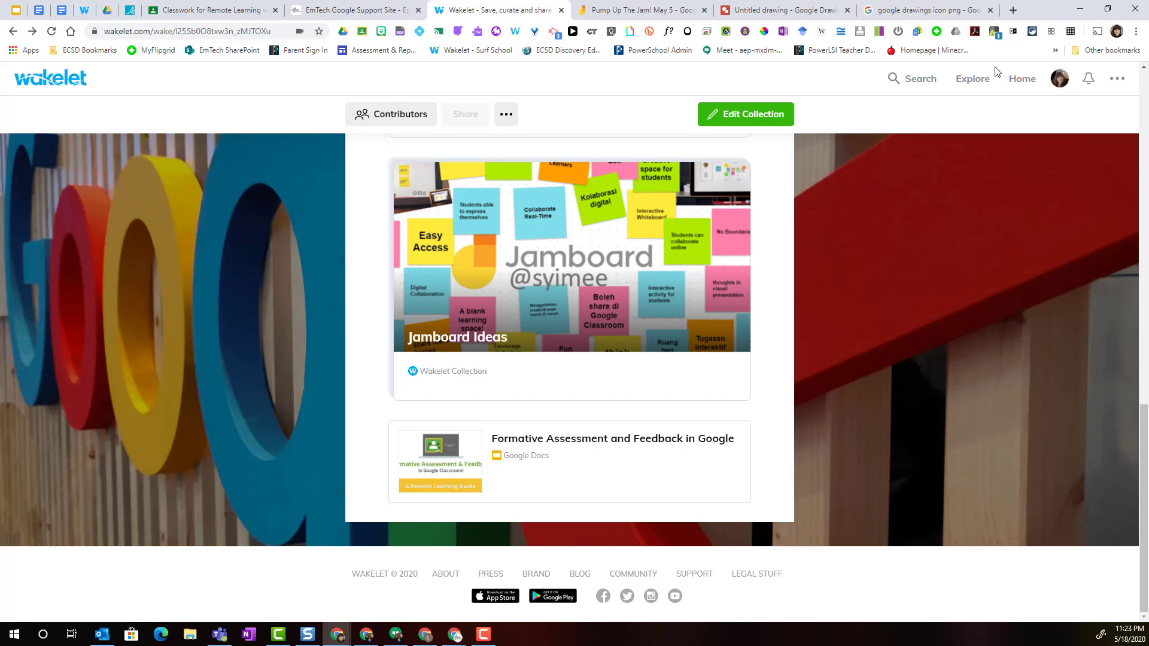
{"action": "left_click", "coordinate": [1026, 79]}
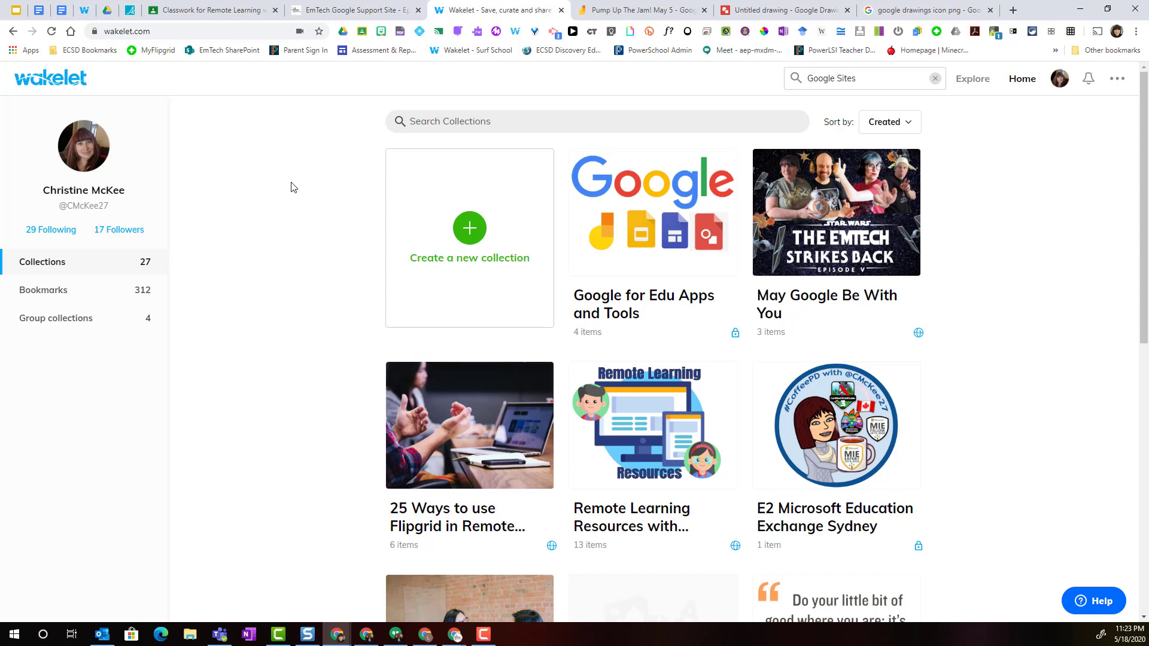
{"action": "left_click", "coordinate": [652, 214]}
{"action": "left_click", "coordinate": [730, 118]}
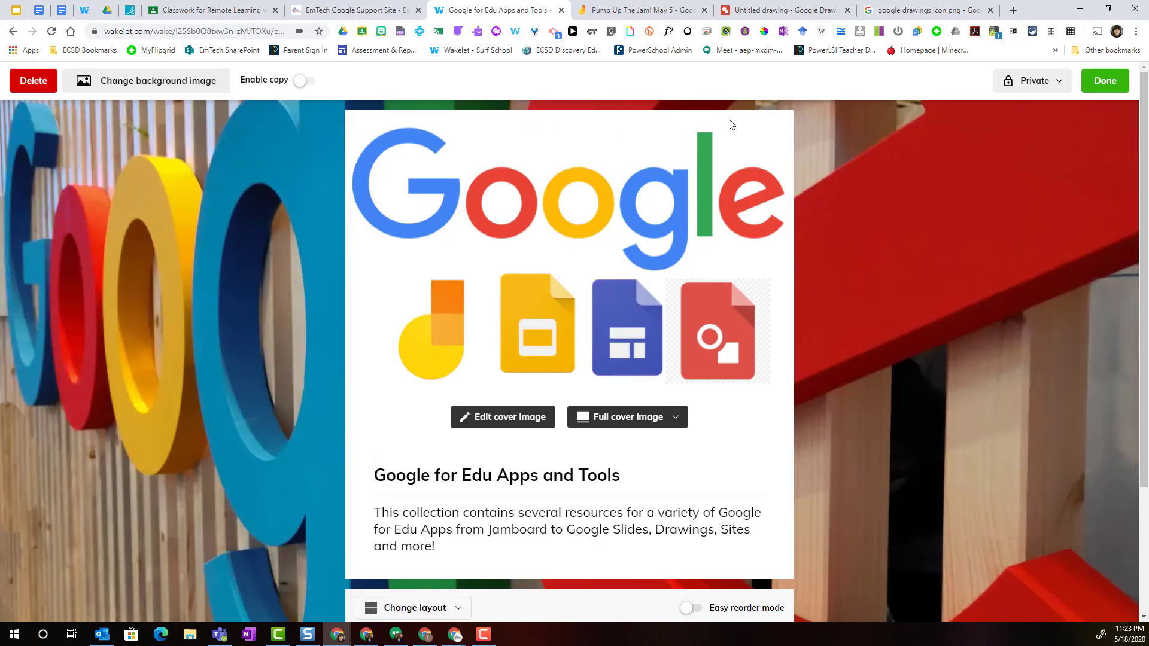